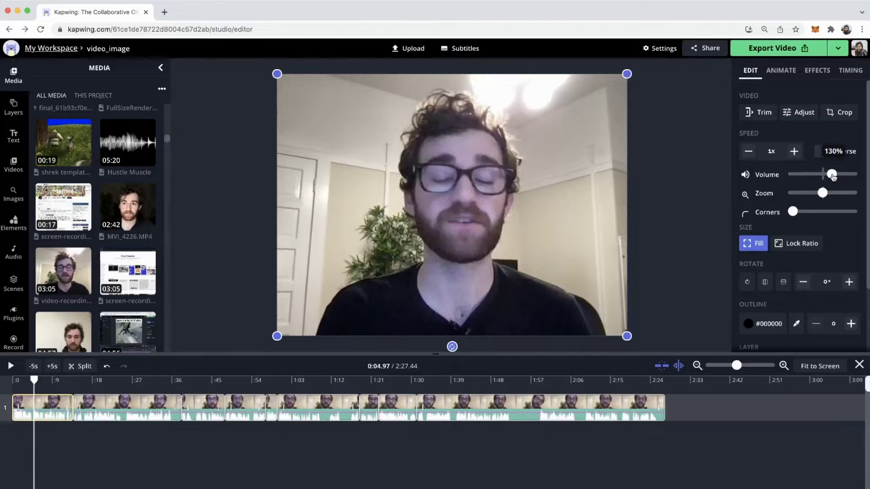
Open the video's Adjust panel for colour and brightness settings.
left_click(797, 113)
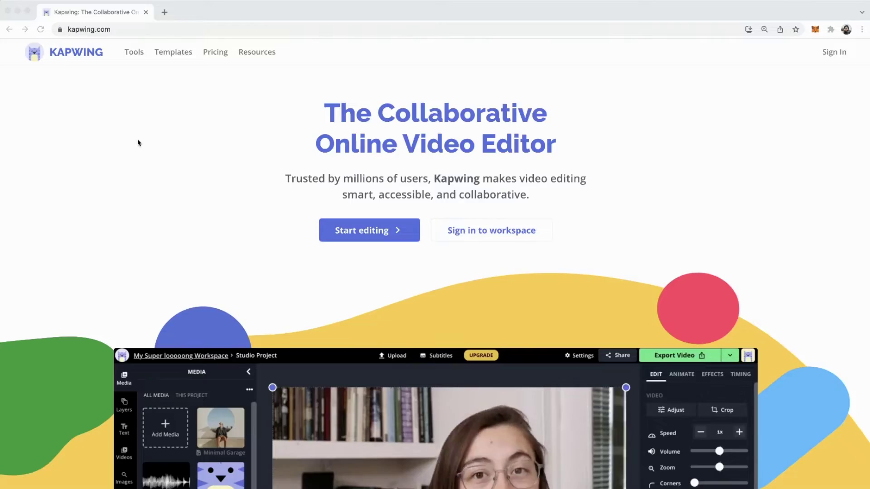
Sign in to Kapwing and start the new blank project video_image.
left_click(138, 142)
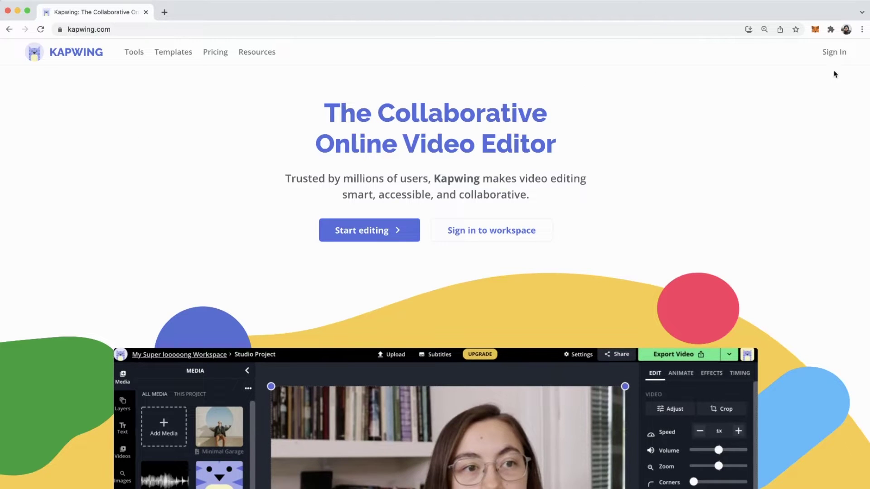
left_click(833, 52)
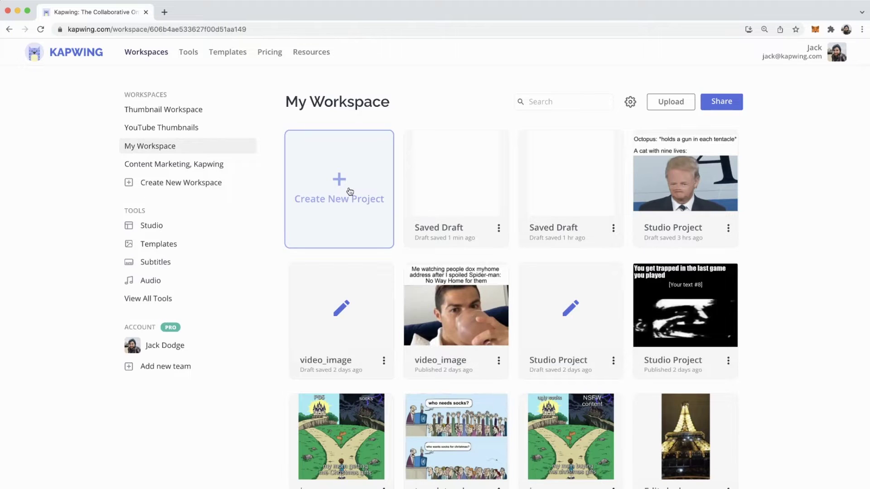
left_click(350, 191)
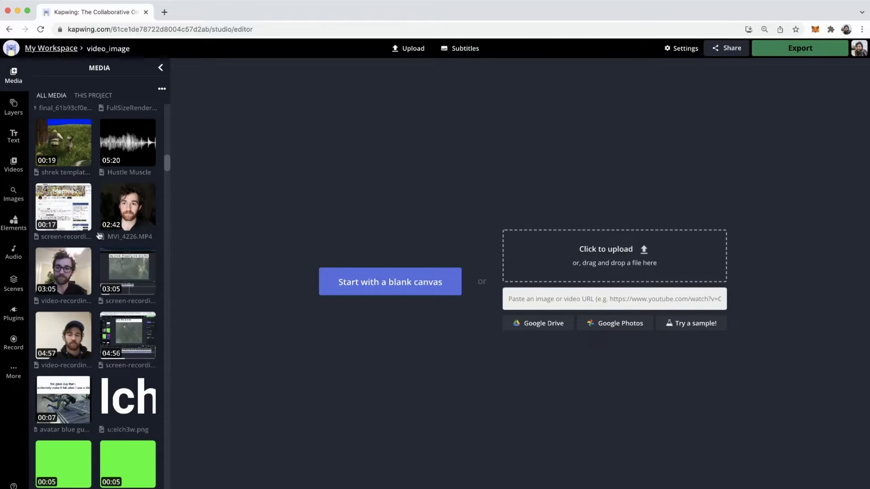
Add the 3:05 video-recording.webm clip to the timeline, then deselect the video layer.
left_click(82, 284)
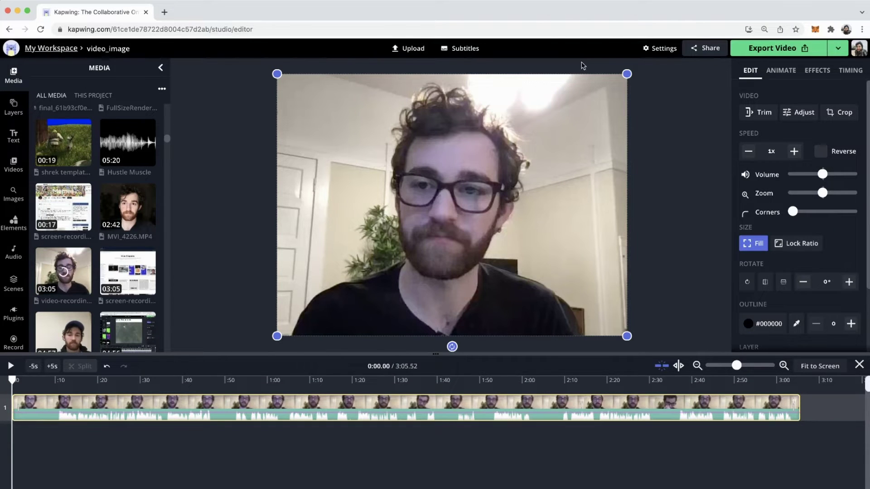
left_click(676, 128)
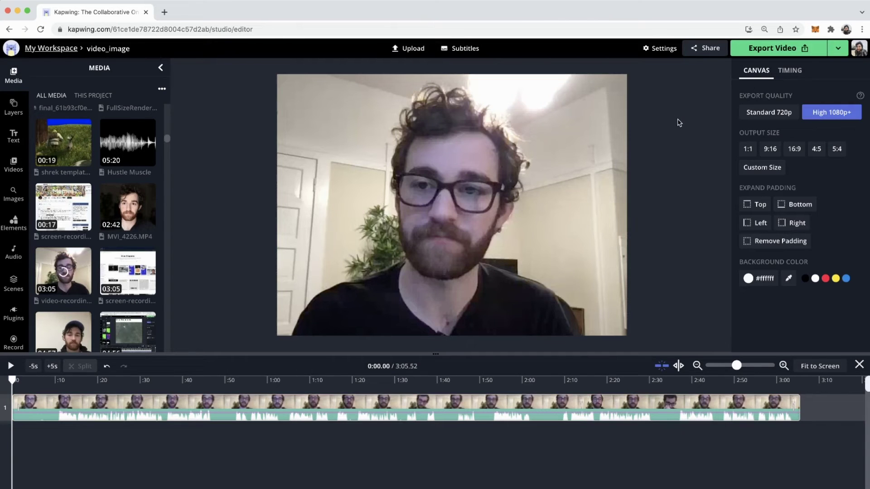
Review the project settings, confirming Ripple Mode is off, and close them.
left_click(658, 49)
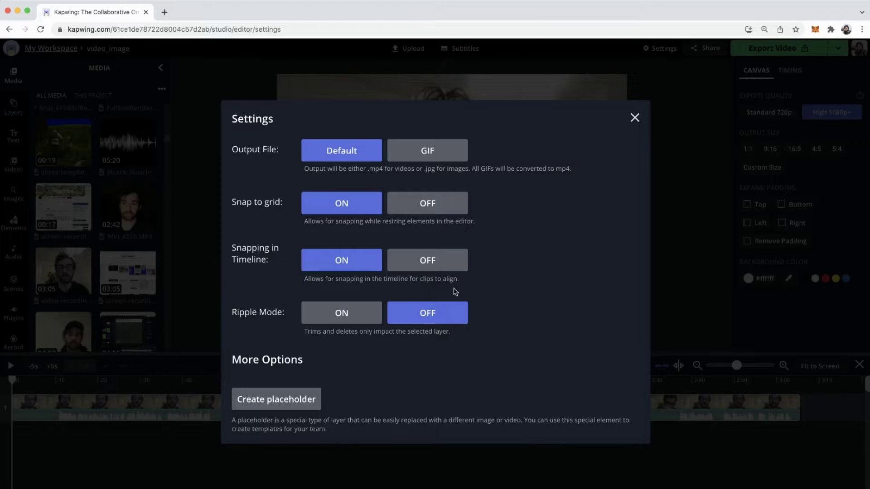
left_click(635, 118)
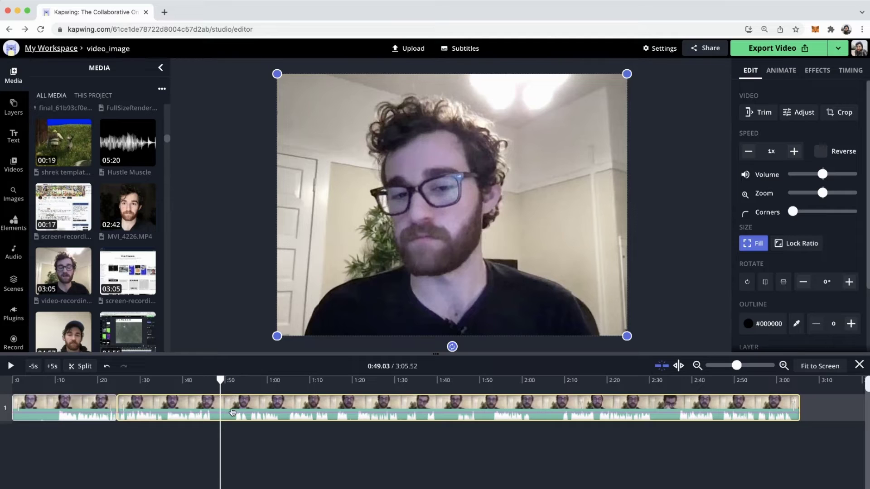
Split the clip at 0:49, delete the 0:24–0:49 middle piece, then undo the deletion.
key("s")
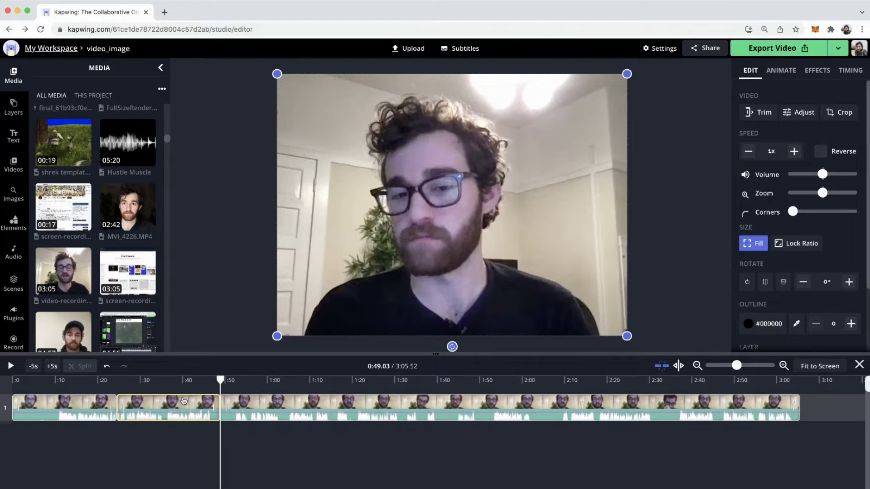
key("Delete")
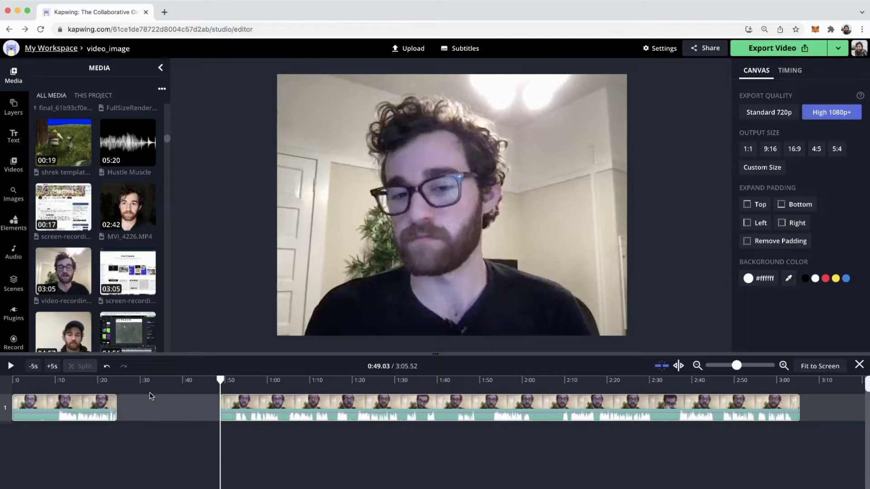
mouse_move(168, 395)
left_mouse_down()
mouse_move(140, 396)
mouse_move(167, 395)
left_mouse_up()
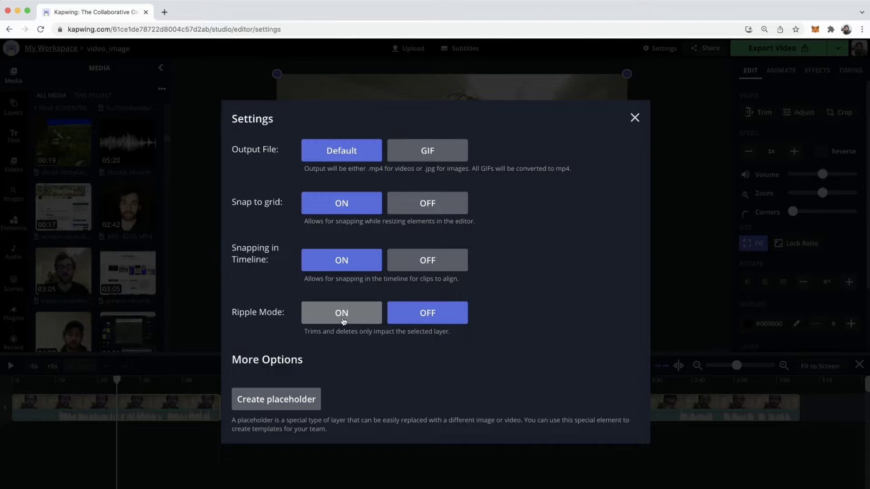
left_click(342, 312)
Delete the second clip with its gap closed, then undo the rippled deletion.
left_click(636, 119)
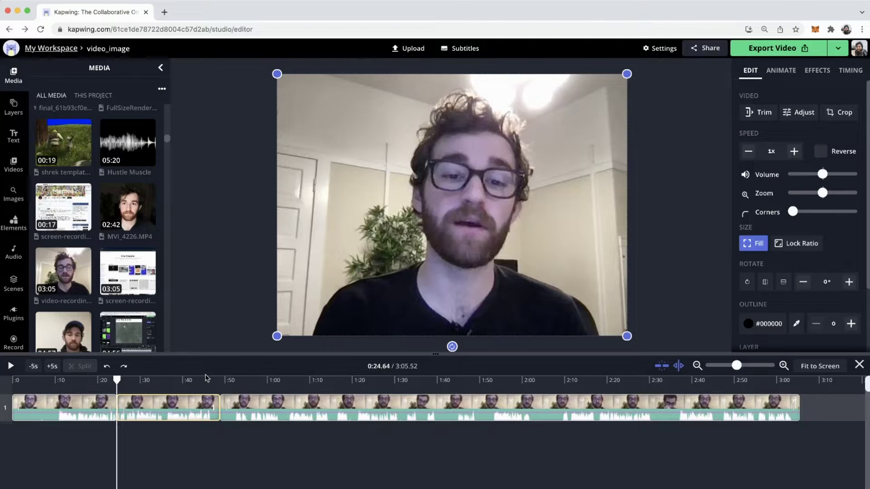
key("Delete")
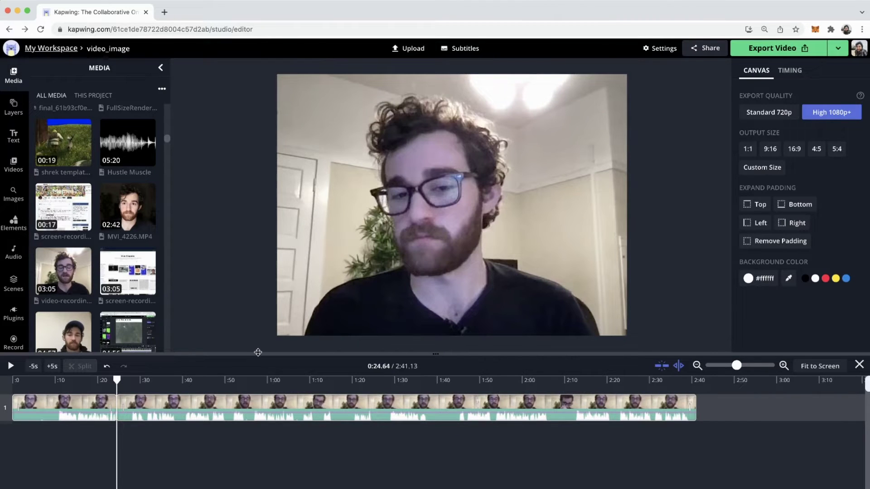
key("ctrl+z")
Turn Ripple Mode on and trim the third clip's start to the playhead at about 0:52.94.
left_click(660, 48)
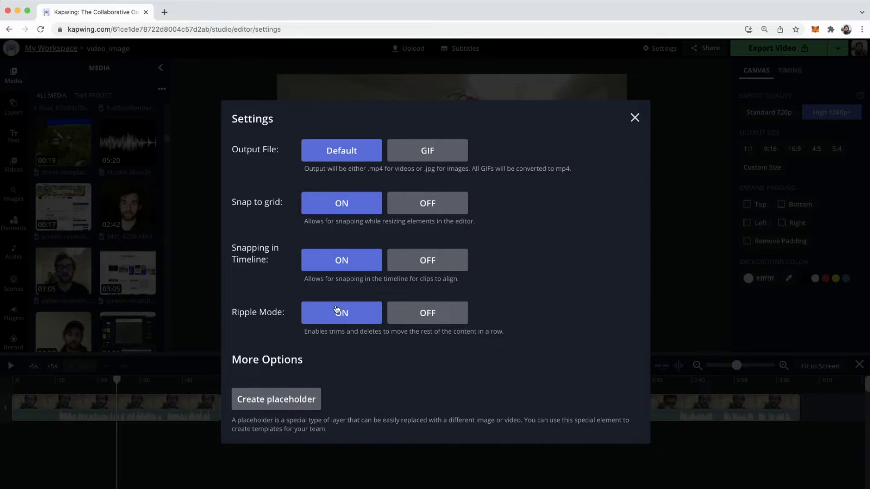
left_click(636, 119)
left_click(253, 388)
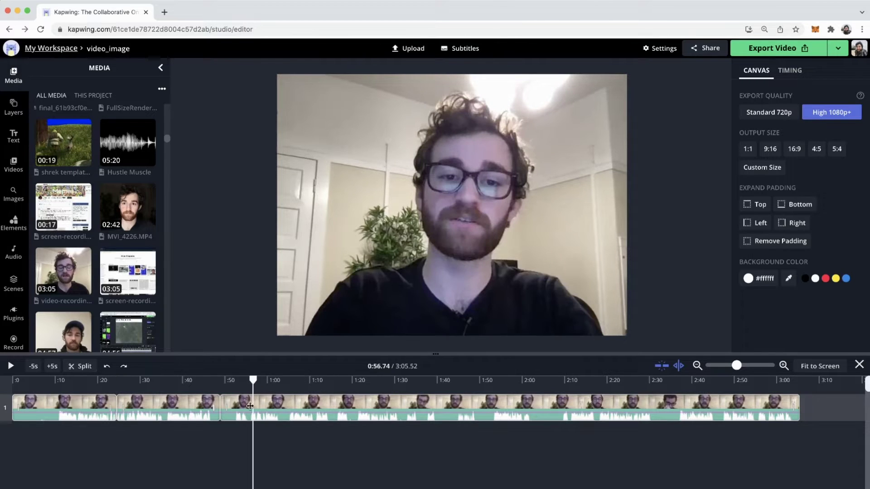
left_click(250, 407)
left_click_drag(250, 380, 234, 378)
key("s")
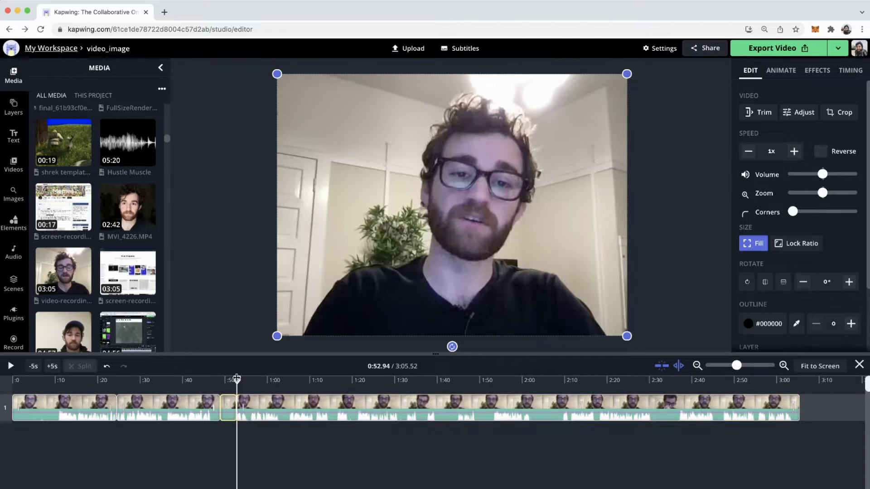
key("Delete")
Cut out the 7.45 s section near 2:00 and move the last clip to 02:02.06.
left_click(541, 406)
key("s")
key("Delete")
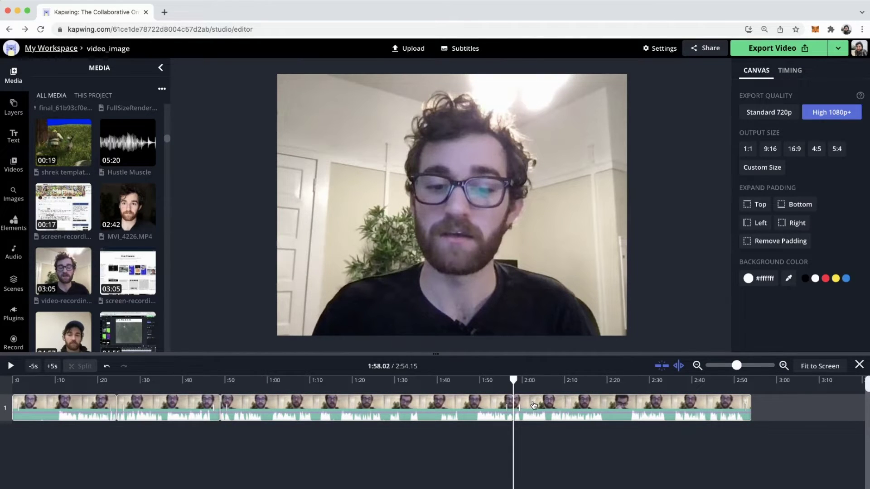
mouse_move(596, 410)
left_mouse_down()
mouse_move(665, 410)
mouse_move(597, 412)
left_mouse_up()
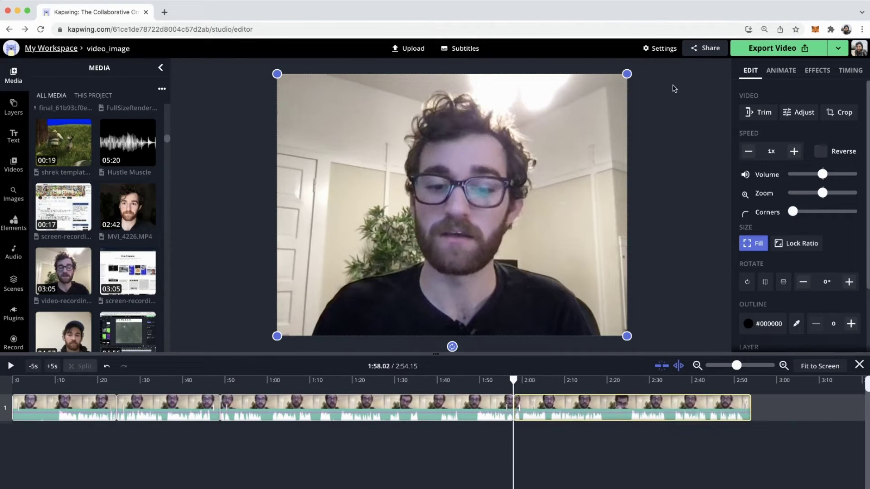
Nudge the last clip to about 02:01.43, then turn snapping off and drop it onto a second track.
left_click(658, 50)
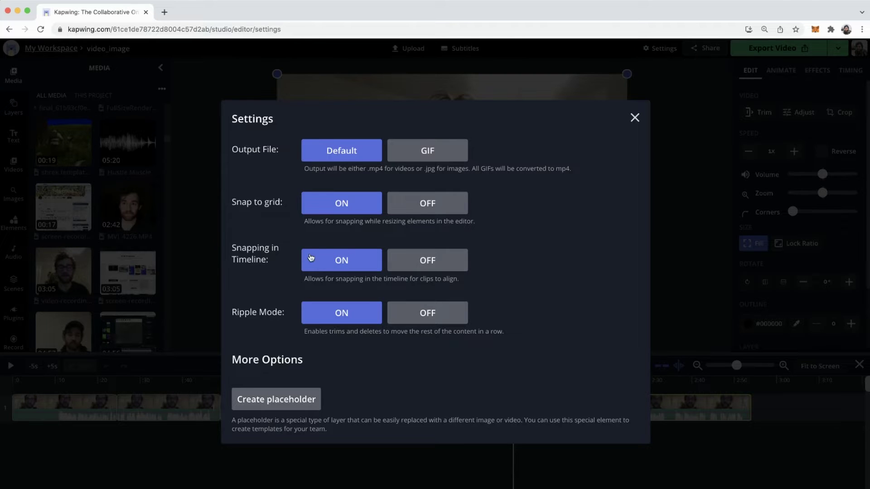
key("Escape")
mouse_move(550, 404)
left_mouse_down()
mouse_move(575, 403)
mouse_move(261, 446)
mouse_move(478, 441)
mouse_move(596, 403)
mouse_move(556, 405)
left_mouse_up()
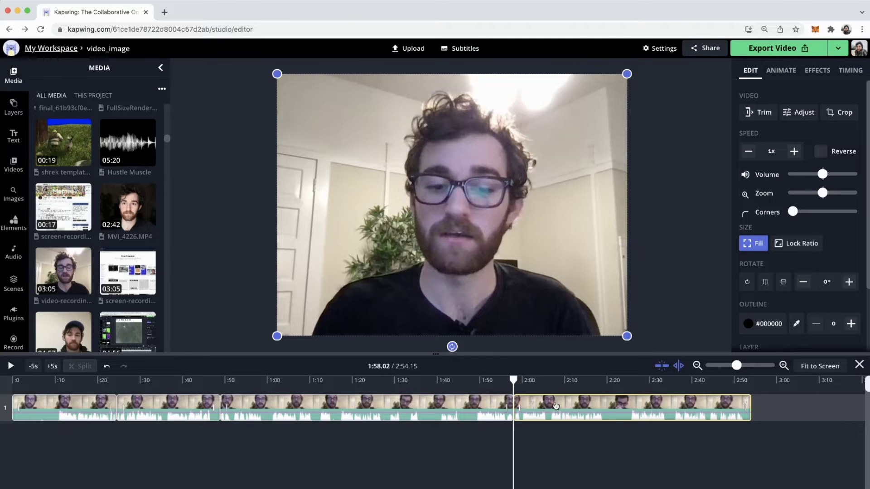
left_click(660, 48)
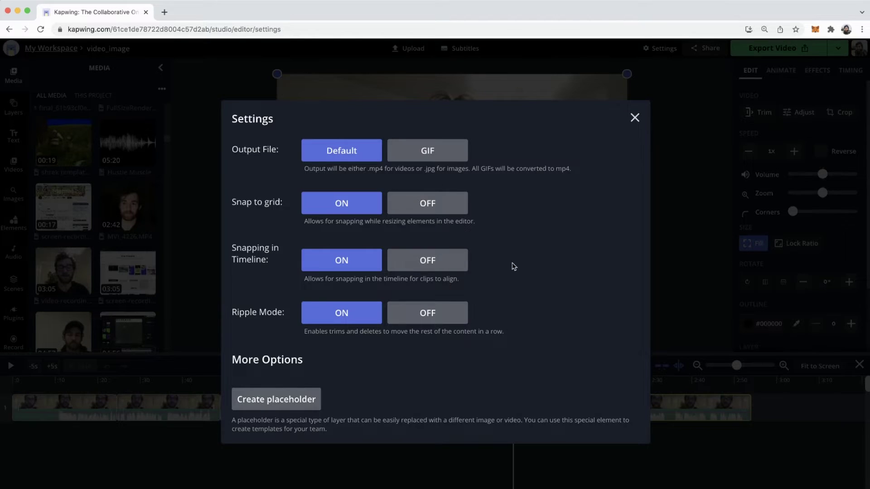
left_click(427, 260)
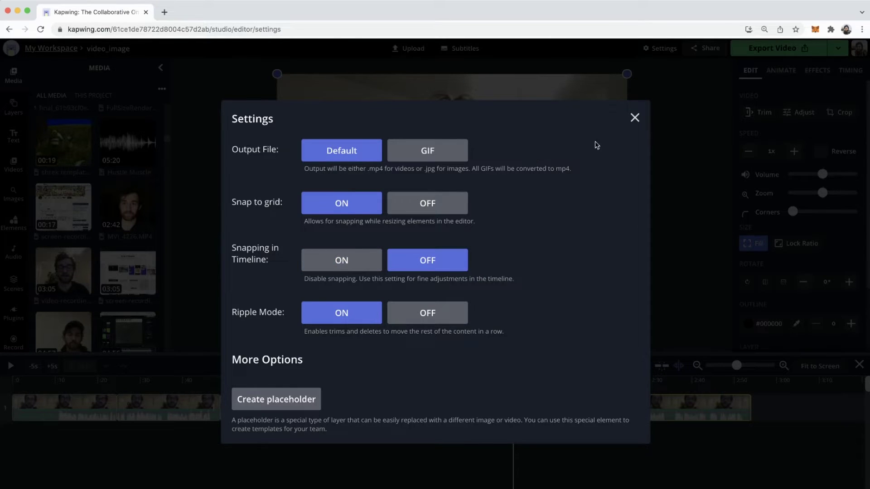
left_click(634, 118)
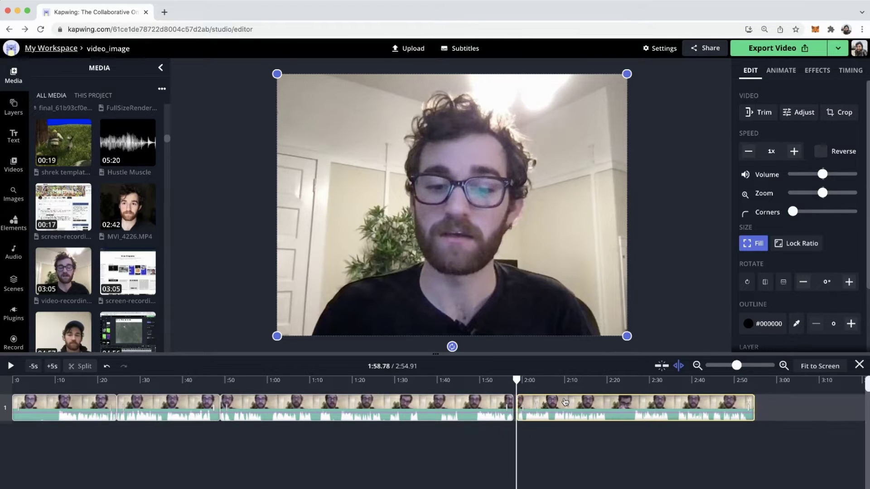
left_click_drag(565, 402, 562, 429)
Turn timeline snapping on and move the second-track clip onto the main track after the first clip.
left_click(659, 51)
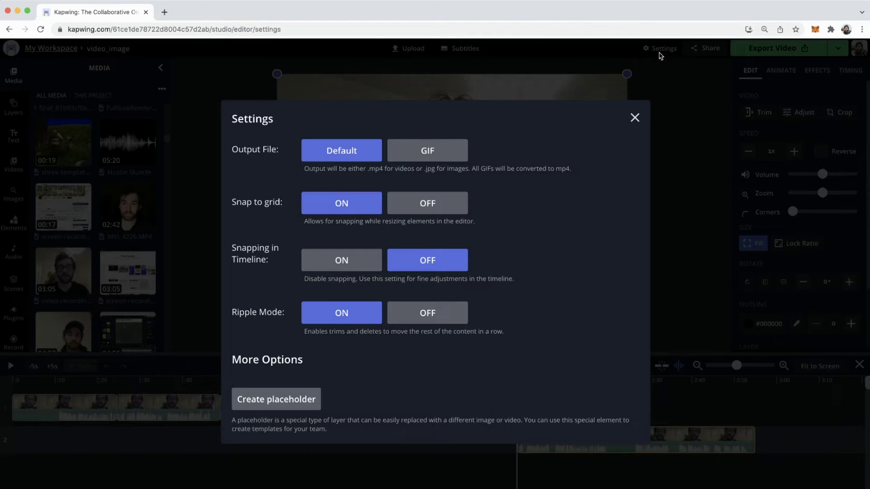
left_click(335, 271)
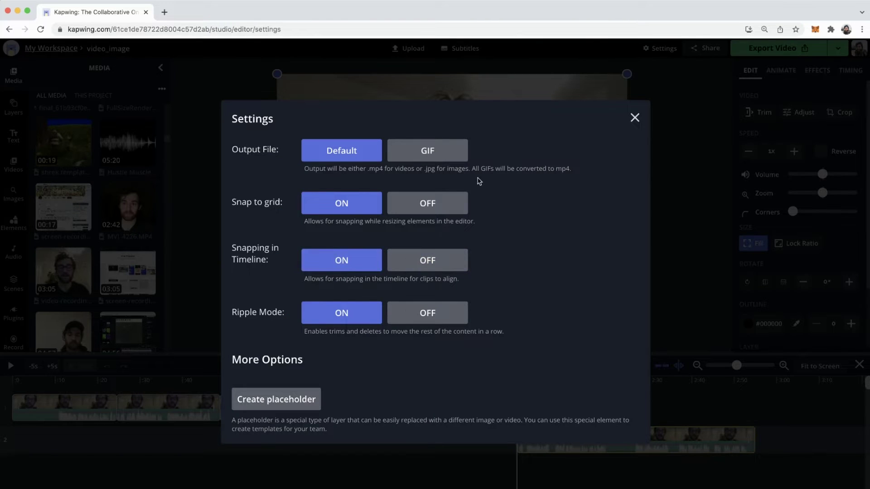
left_click(635, 118)
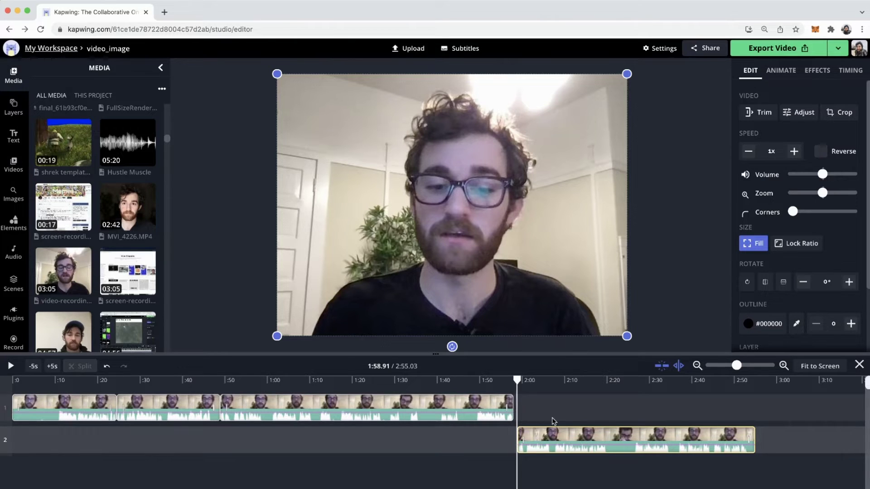
left_click_drag(549, 440, 546, 419)
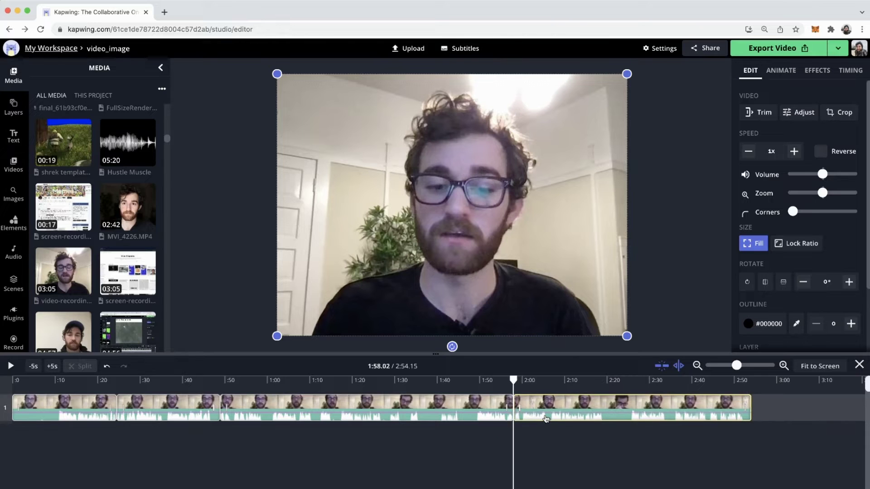
left_click(199, 380)
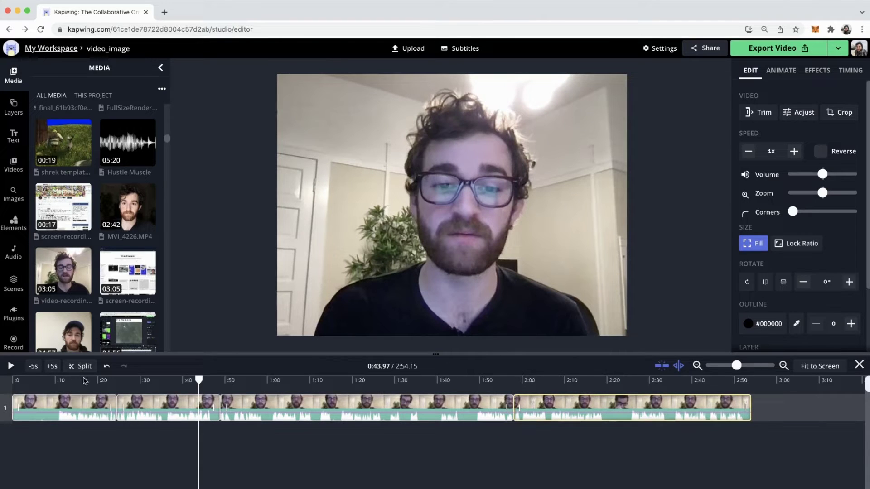
left_click_drag(80, 384, 40, 384)
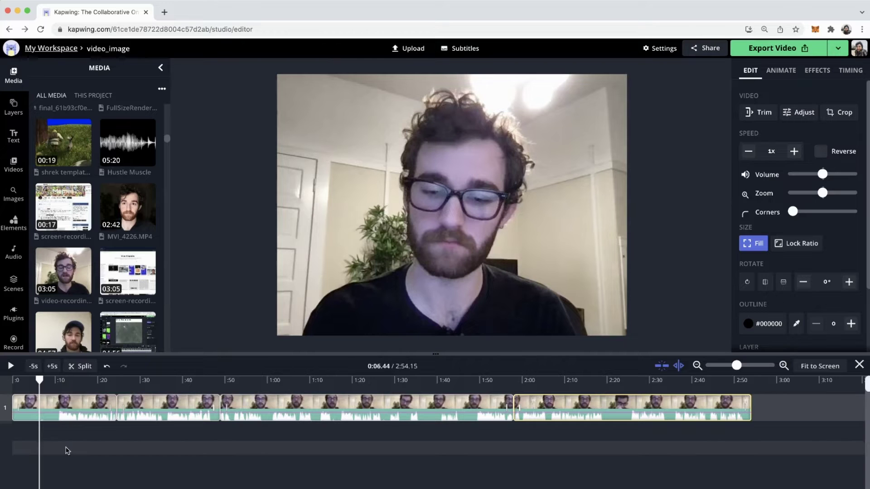
mouse_move(58, 348)
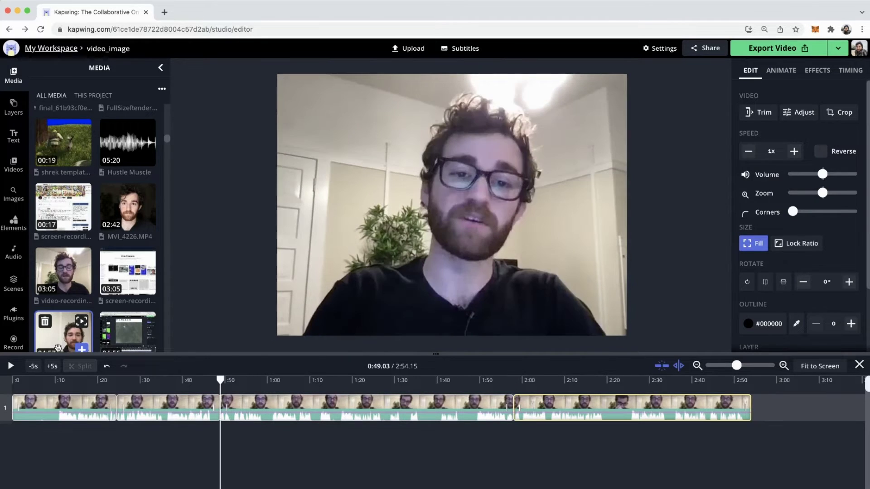
left_click(147, 389)
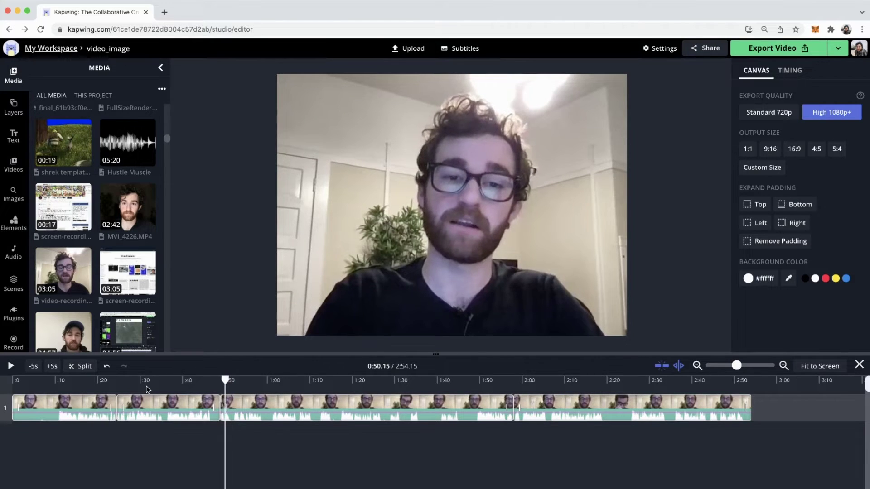
Split the middle clip at about 0:59.5 and delete the short pieces.
scroll(247, 449, "up", 3)
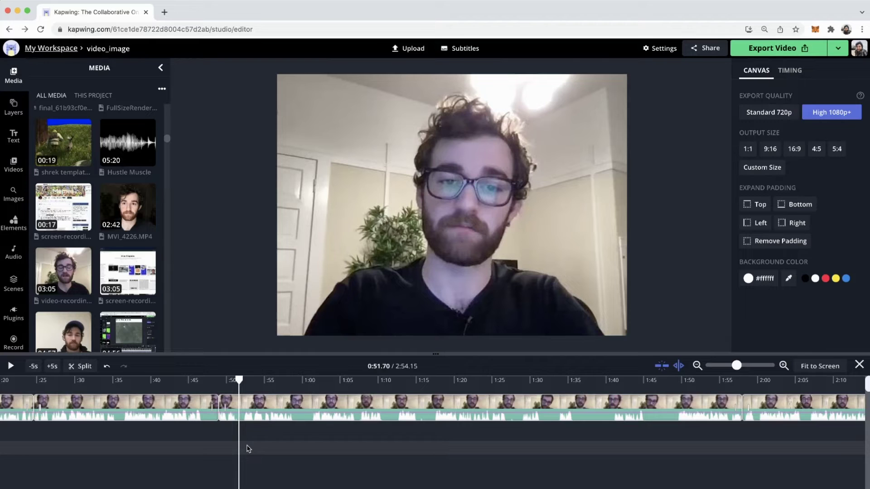
scroll(248, 449, "down", 3)
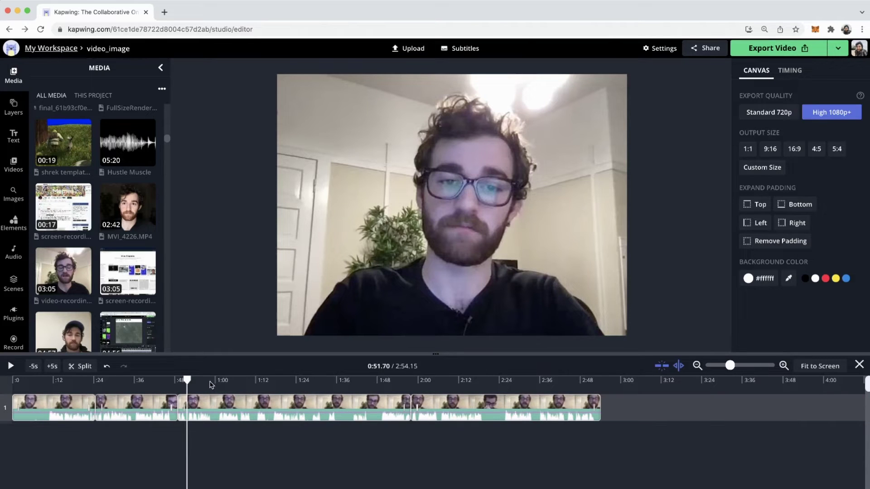
left_click(216, 401)
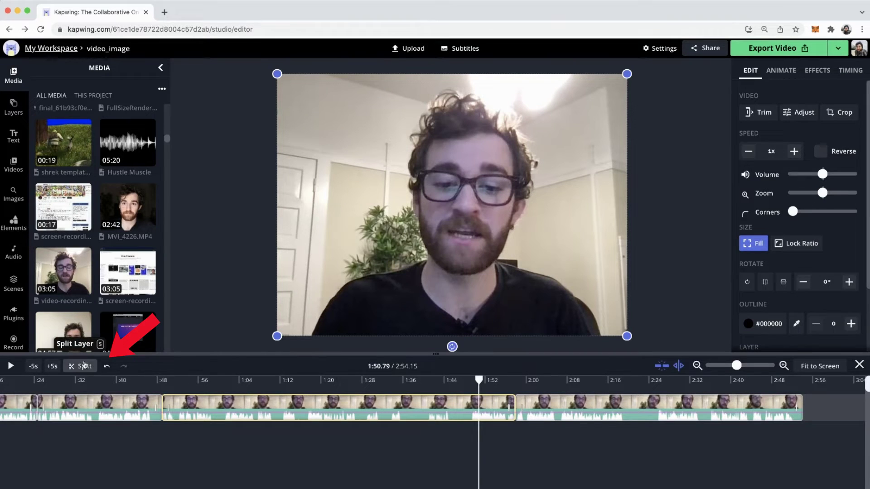
left_click(211, 378)
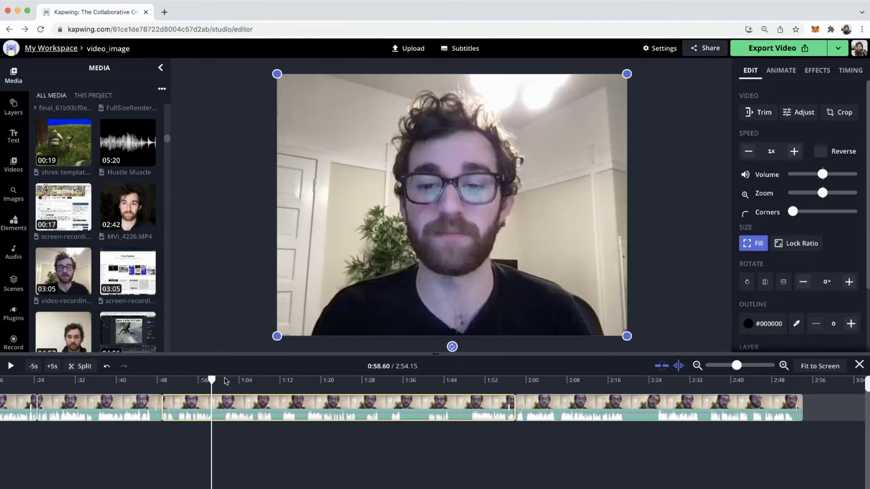
left_click(225, 380)
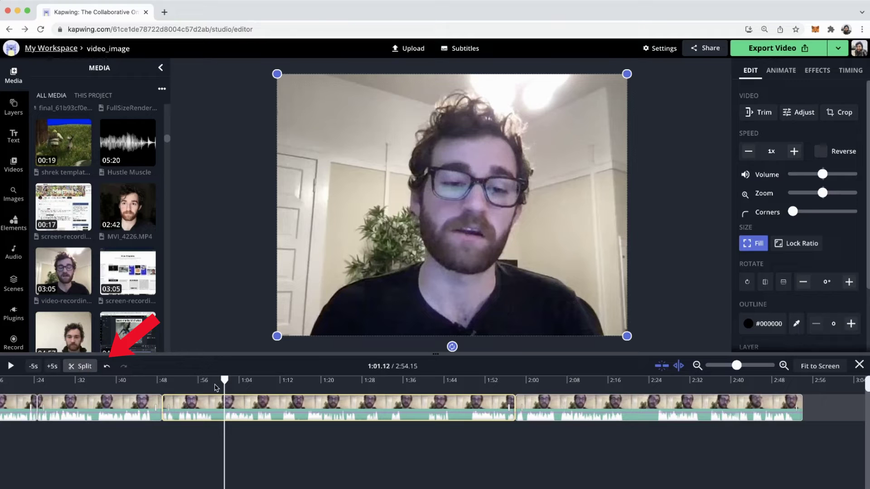
left_click_drag(224, 381, 306, 380)
key("s")
key("s")
key("s")
key("s")
key("s")
key("s")
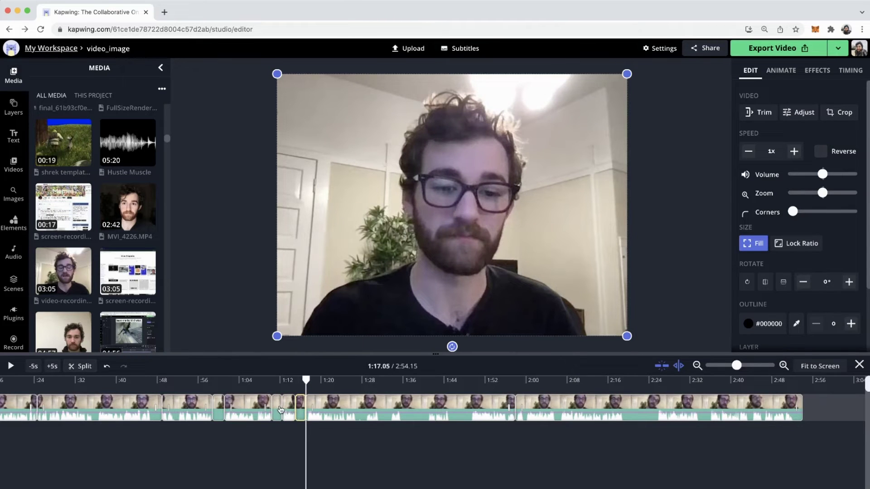
left_click(280, 410, "shift")
left_click(221, 411, "shift")
key("Delete")
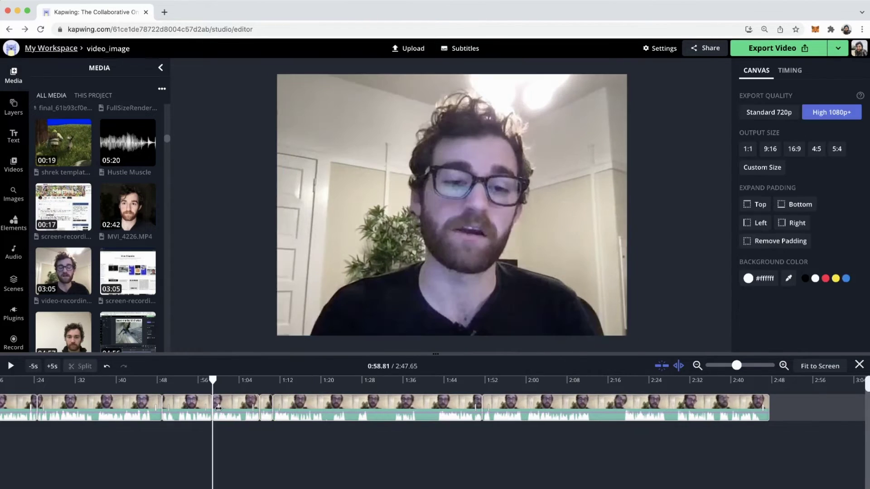
Split the clip at about 1:34 and delete the selected short sections.
left_click_drag(369, 380, 439, 379)
key("s")
key("s")
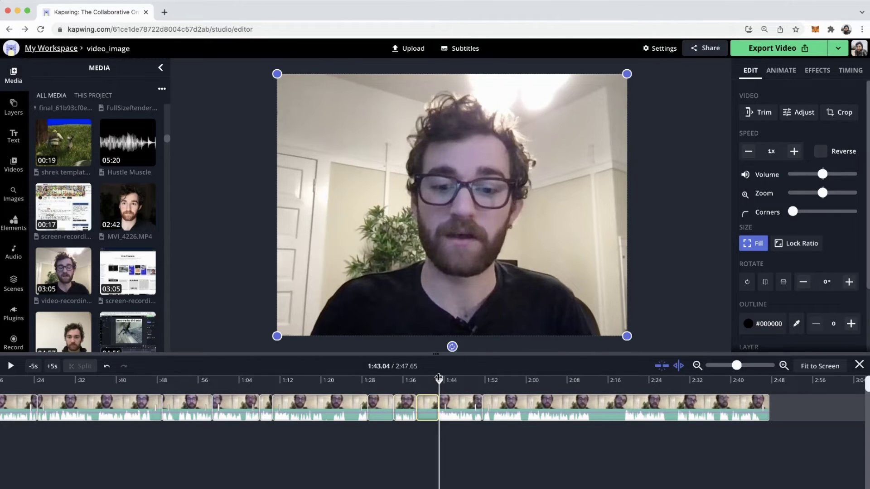
left_click(376, 408, "shift")
key("Delete")
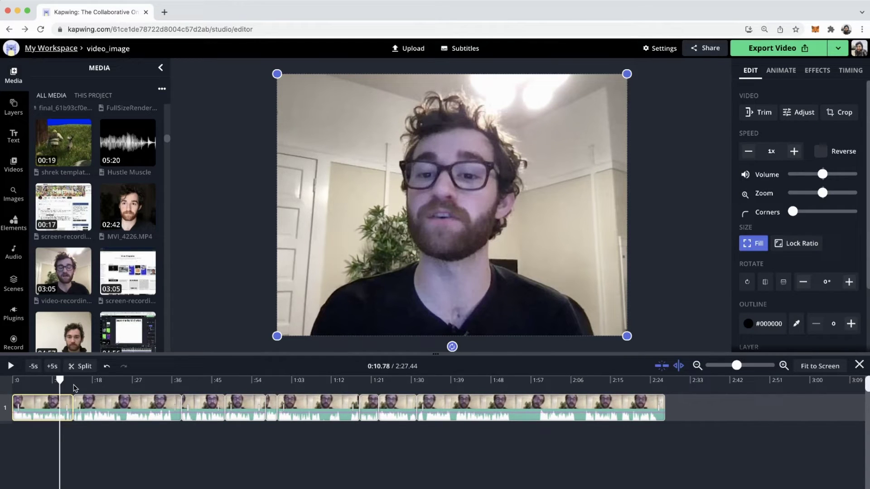
Raise the first clip's volume above 100%, brightness to 30, saturation to 26, and apply the Maxwell black-and-white filter.
left_click(34, 380)
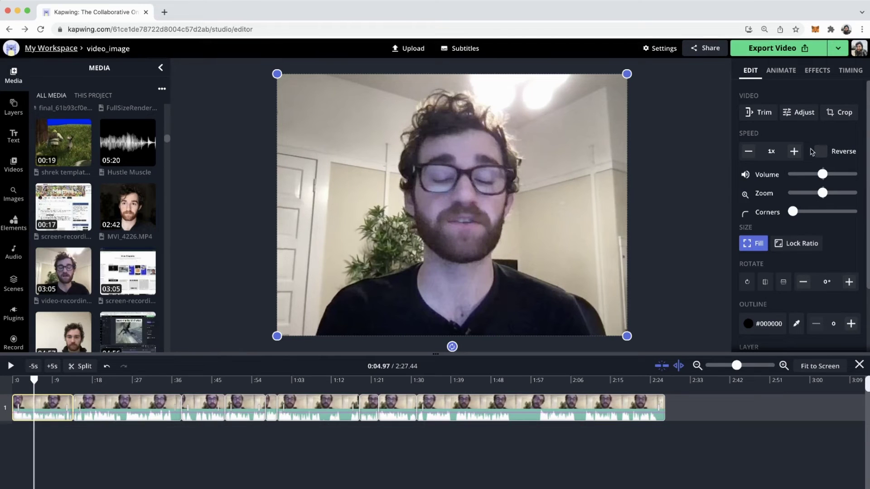
left_click_drag(822, 175, 837, 174)
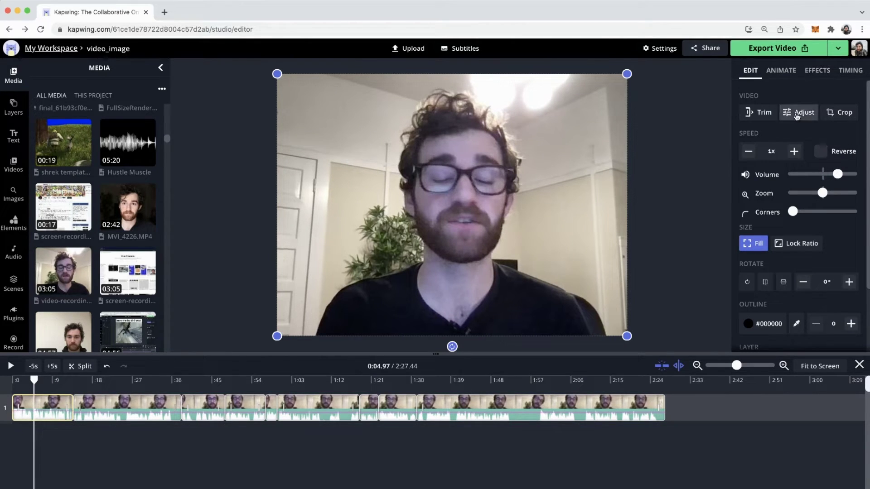
left_click(799, 113)
left_click(657, 273)
left_click_drag(658, 272, 686, 273)
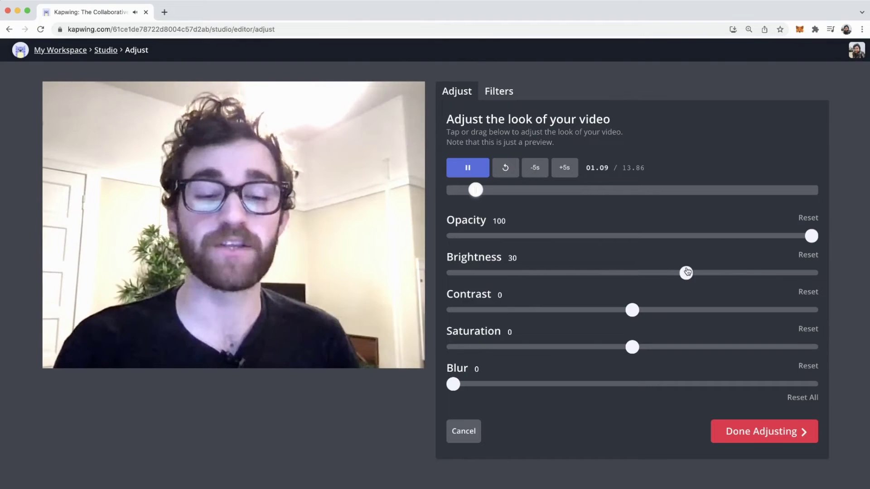
left_click_drag(632, 347, 678, 347)
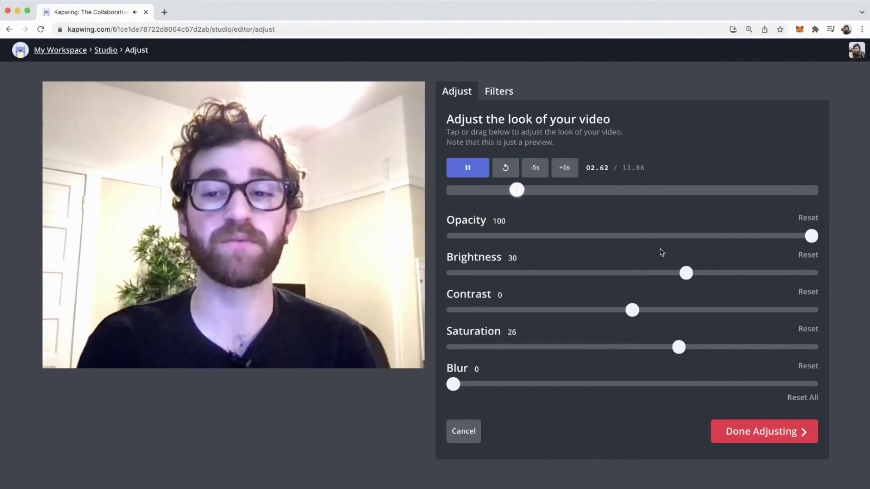
left_click(499, 91)
left_click(769, 233)
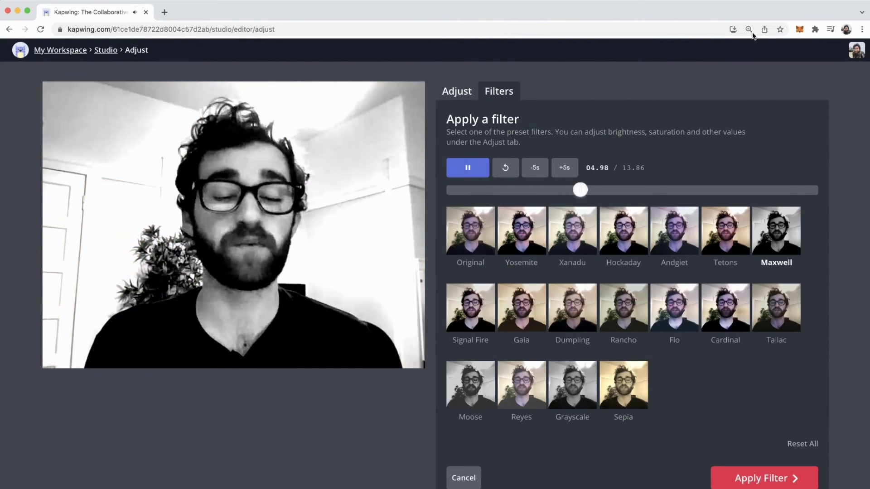
left_click(764, 478)
Give the clip a slight volume boost, brightness 25 and saturation 20, then select the other clips.
left_click(110, 381)
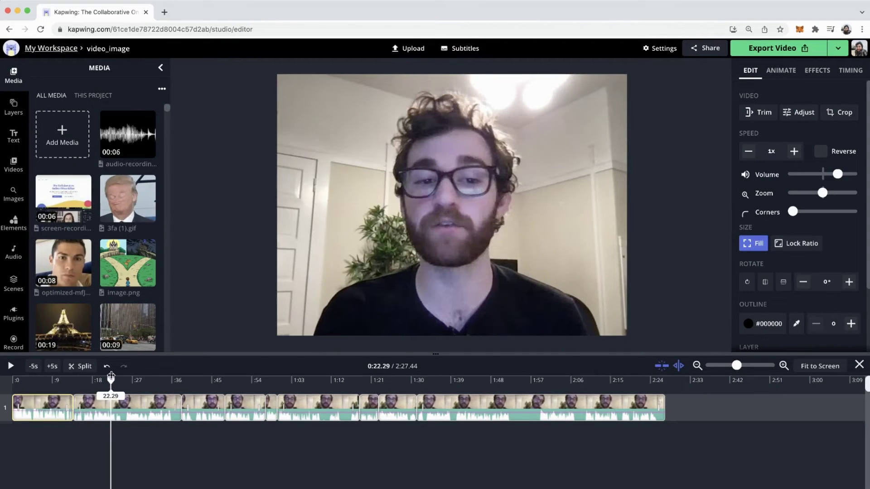
mouse_move(96, 382)
left_mouse_down()
mouse_move(80, 382)
mouse_move(92, 382)
left_mouse_up()
mouse_move(814, 171)
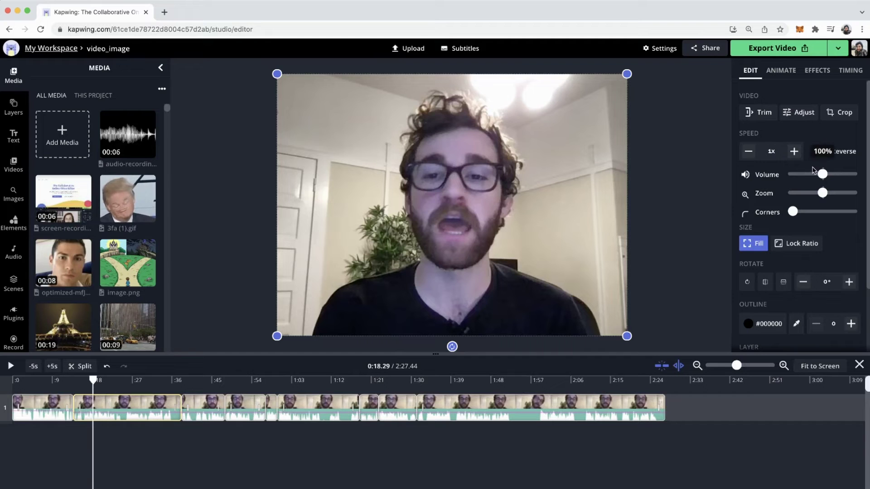
left_click_drag(823, 174, 832, 174)
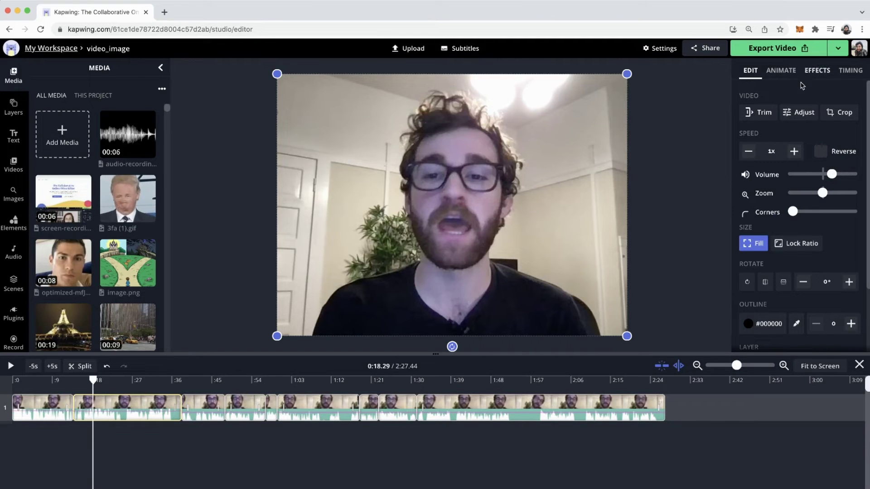
left_click(795, 112)
left_click(677, 273)
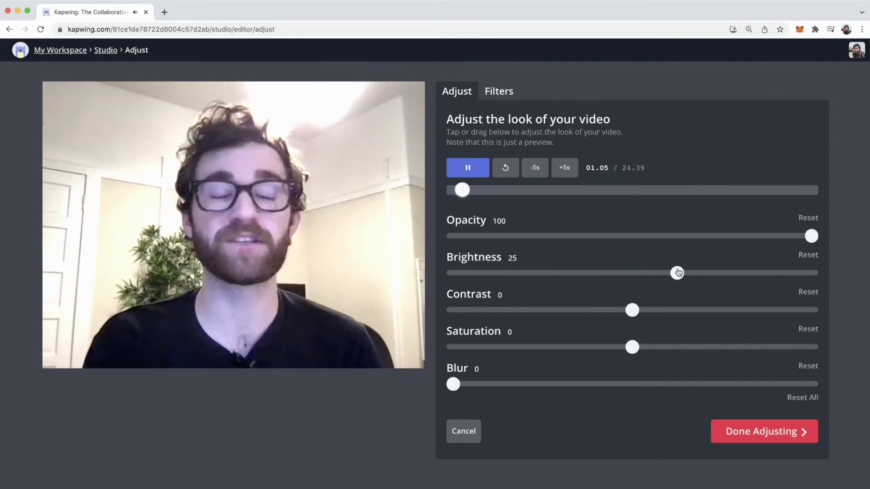
left_click_drag(628, 353, 668, 348)
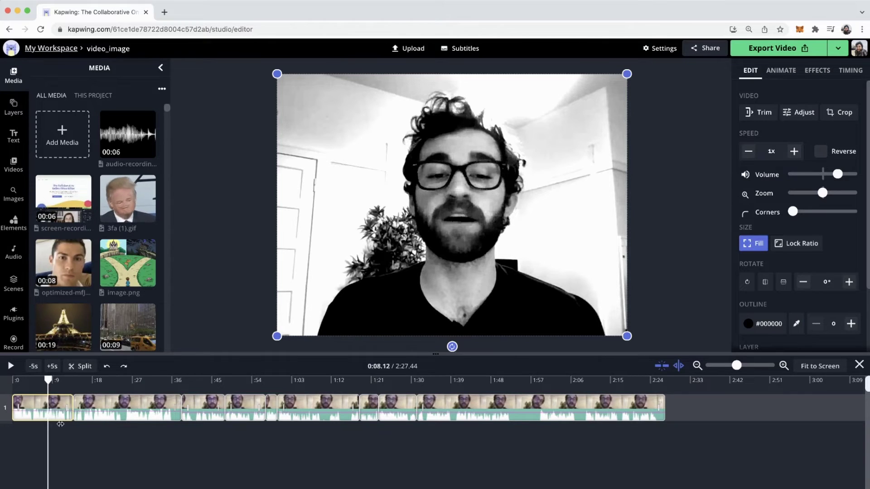
left_click_drag(97, 443, 577, 396)
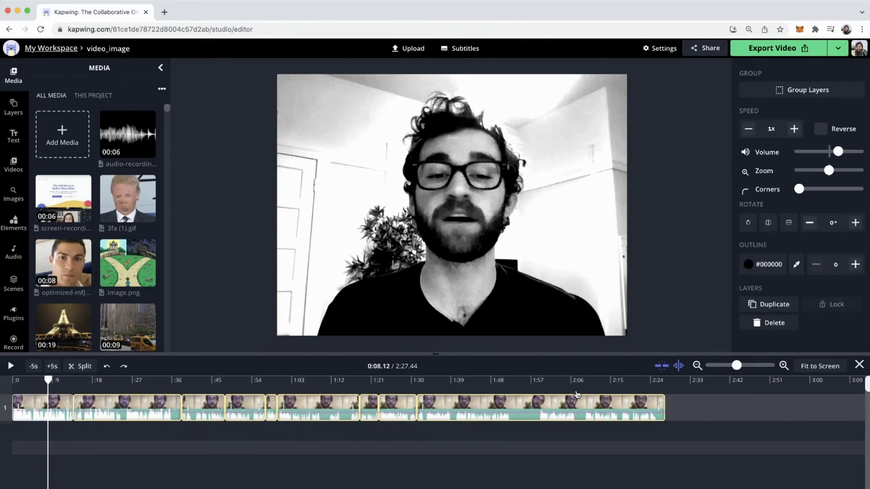
Paste the first clip's modifications onto the selected clips, then move the playhead to about 0:24.96.
right_click(476, 400)
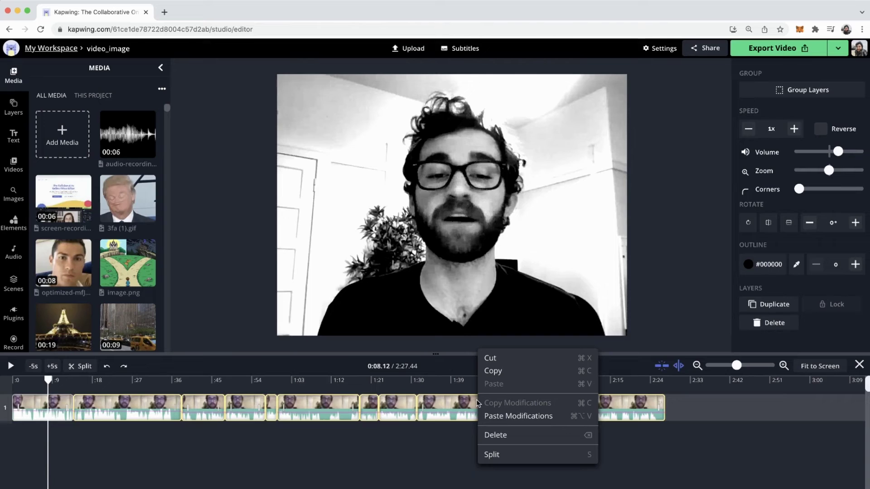
left_click(518, 417)
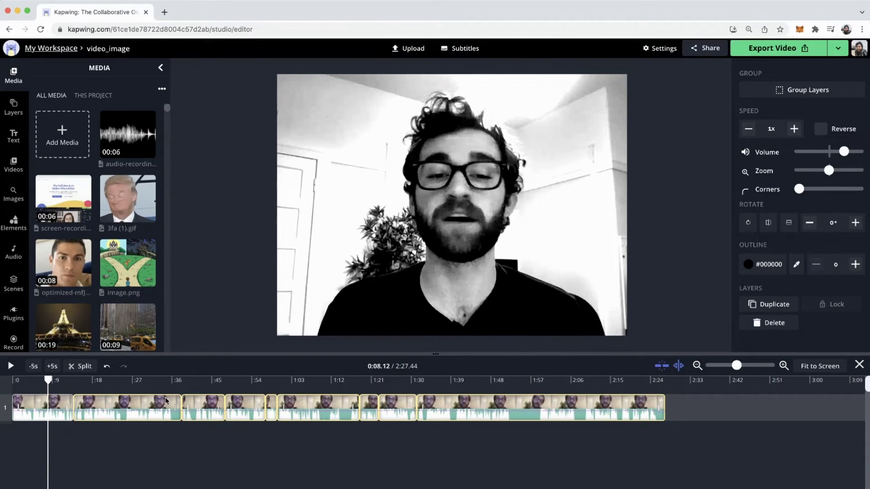
left_click_drag(48, 380, 508, 384)
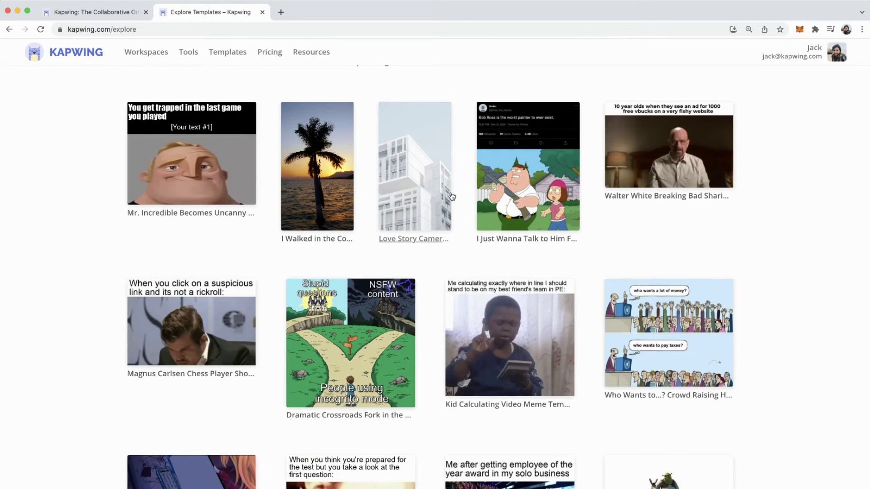
Open the Love Story Camera TikTok Sound template in the studio as a 7.47-second 9:16 project.
left_click(429, 149)
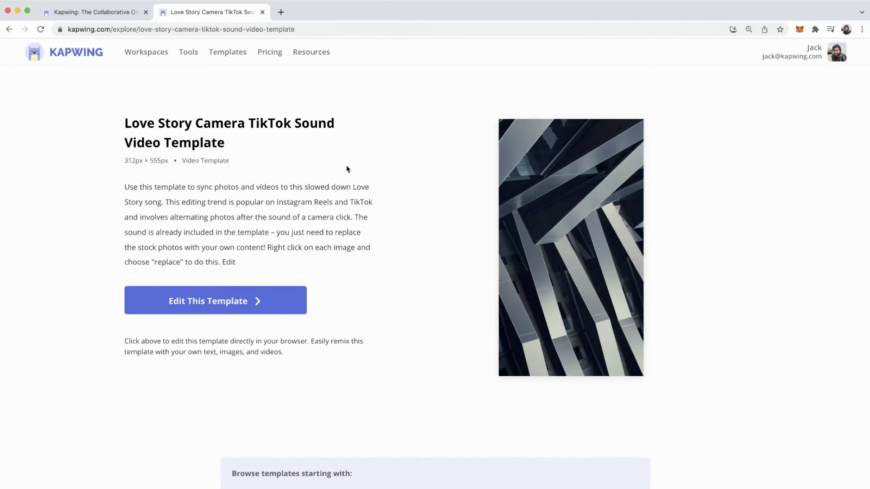
left_click(222, 296)
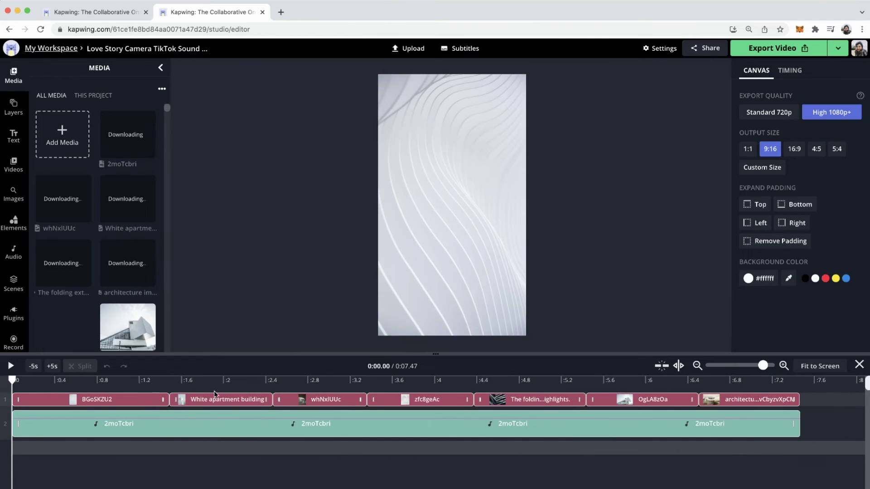
Replace the first placeholder image BGoSKZU2 with the talking-head video from the Media library.
left_click(131, 403)
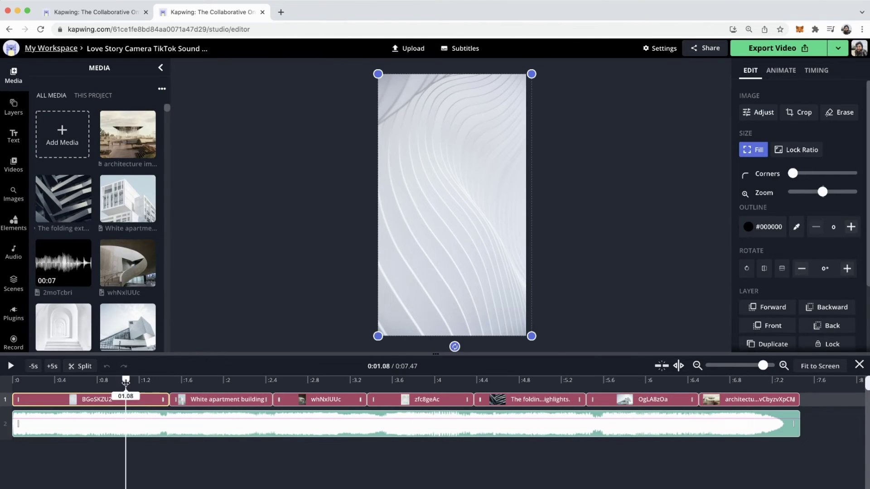
right_click(142, 400)
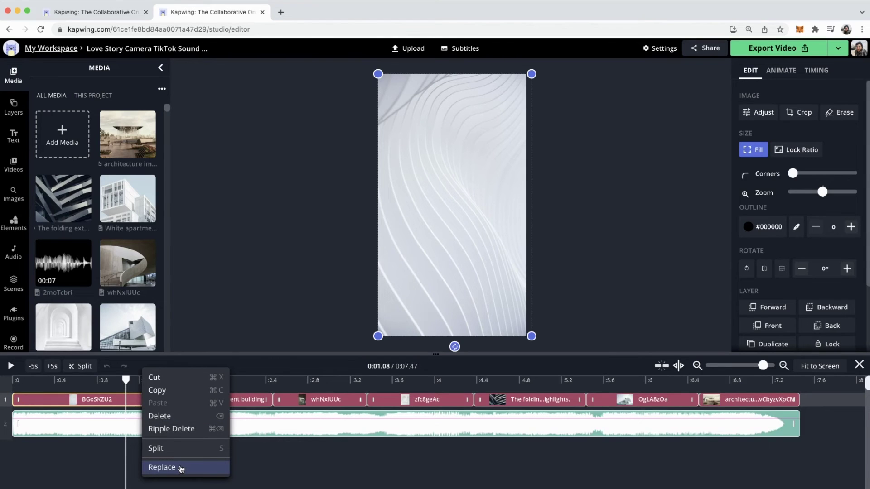
left_click(181, 468)
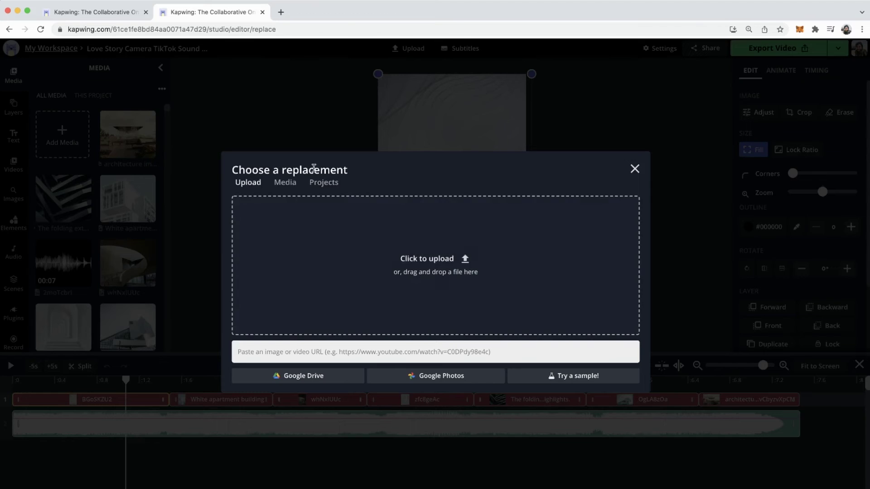
left_click(285, 183)
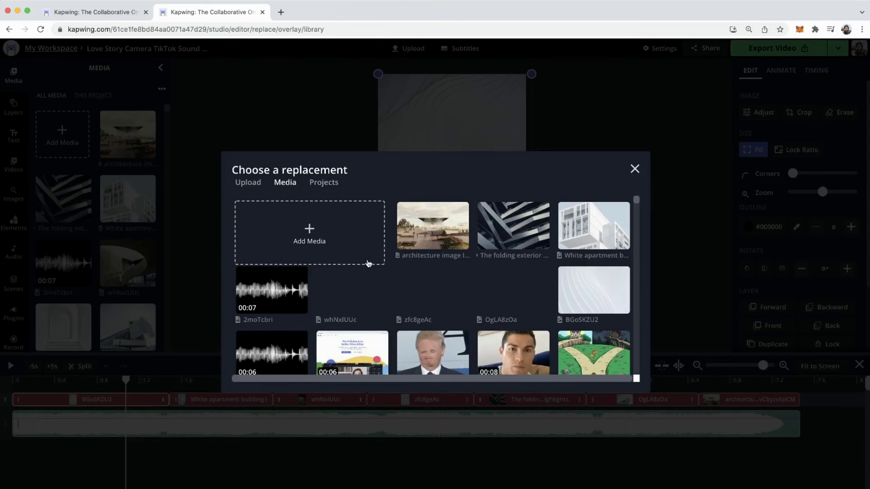
left_click(272, 318)
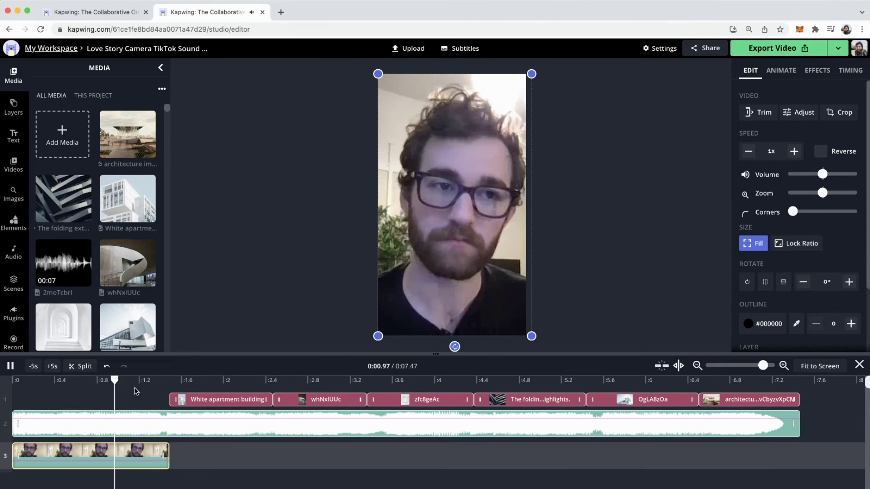
Review the photo clips and bring up replacement choices for the whNxlUUc image, dismissing them unchanged.
left_click(250, 380)
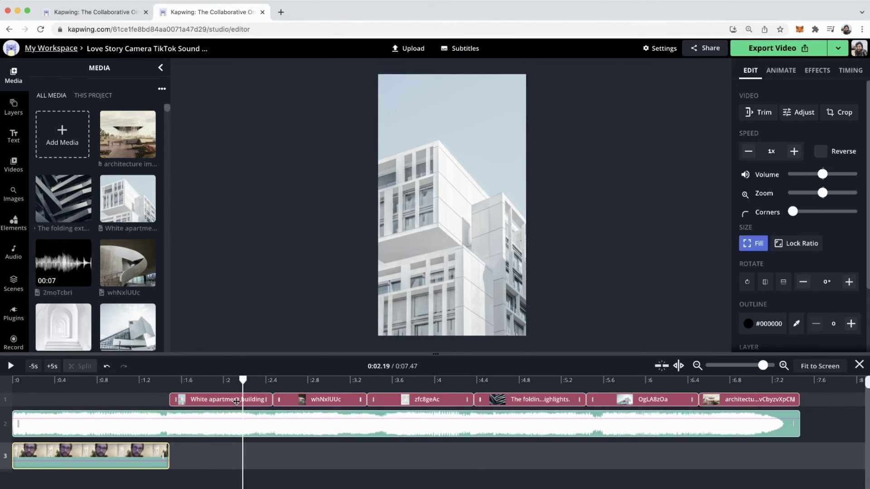
left_click(204, 399)
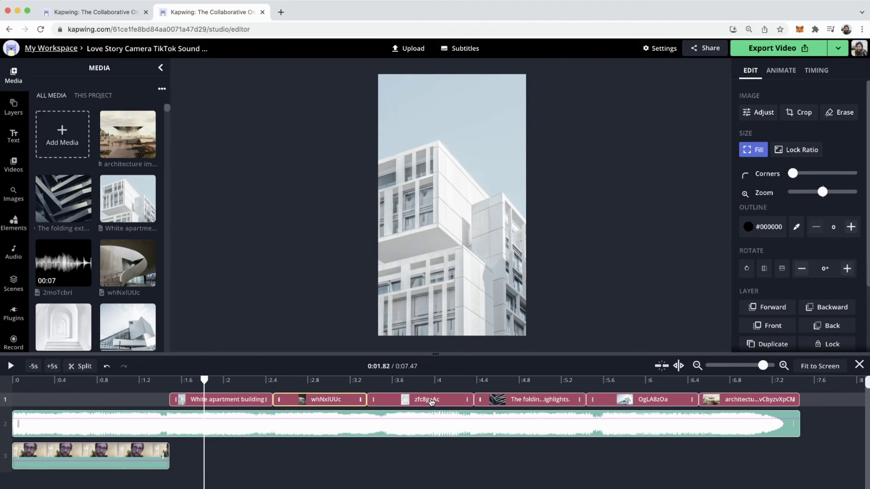
left_click(547, 402)
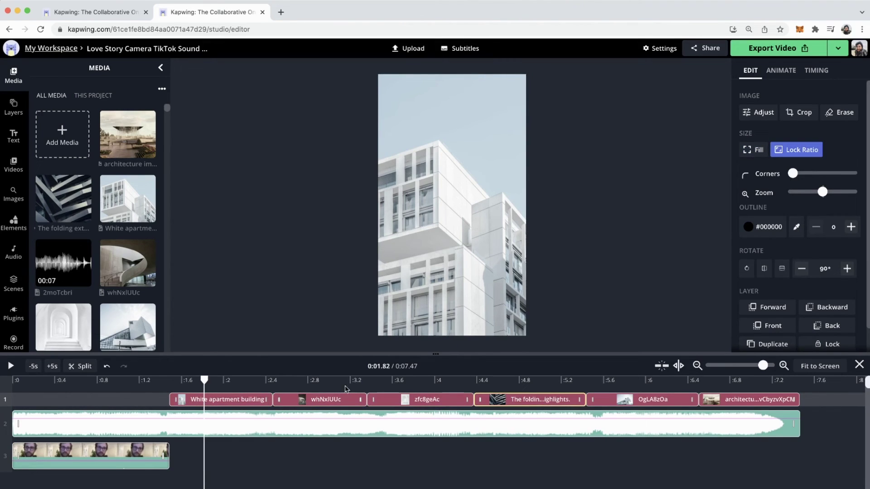
right_click(325, 400)
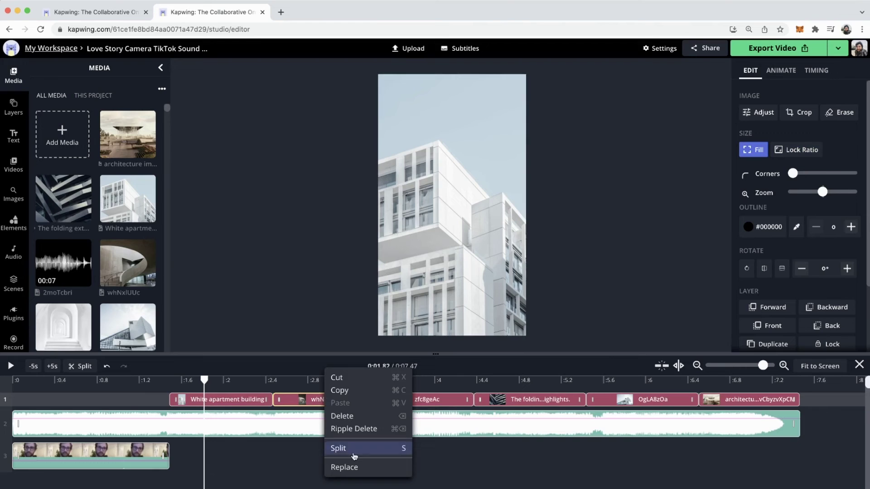
left_click(352, 467)
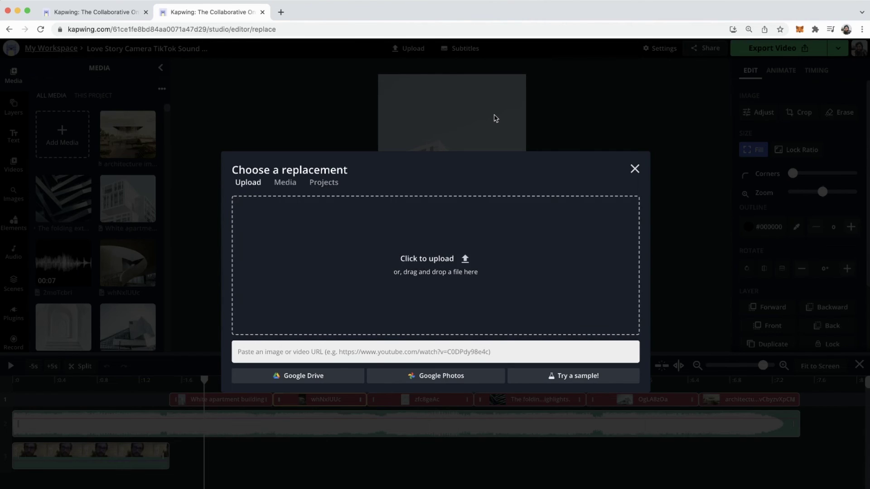
left_click(635, 169)
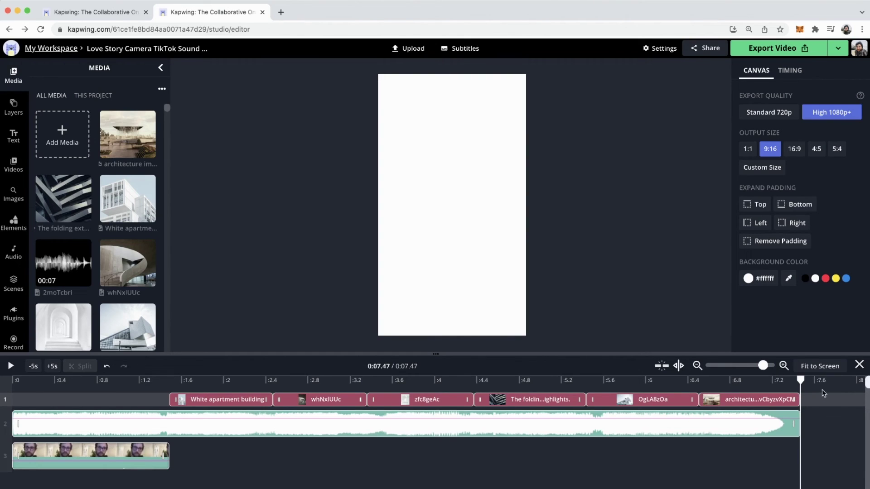
Select the template photo clips and soundtrack and nudge them along the timeline, making the project 7.62 seconds.
left_click_drag(818, 389, 187, 463)
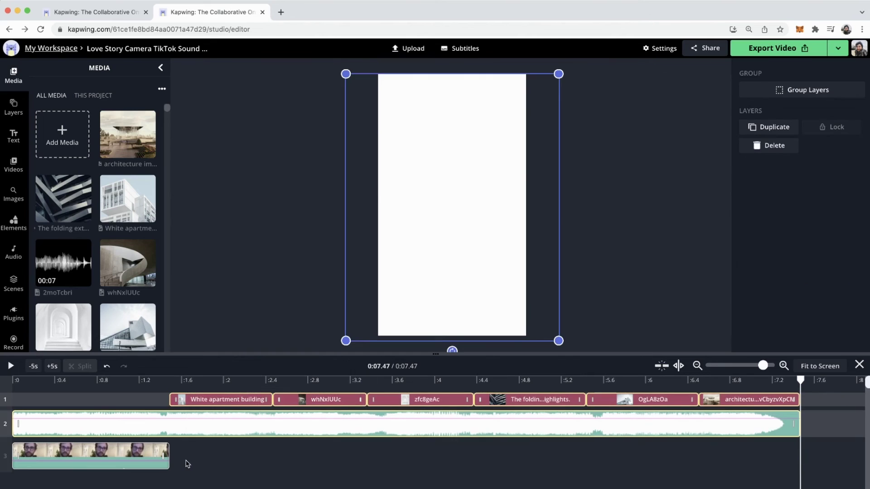
left_click(274, 383)
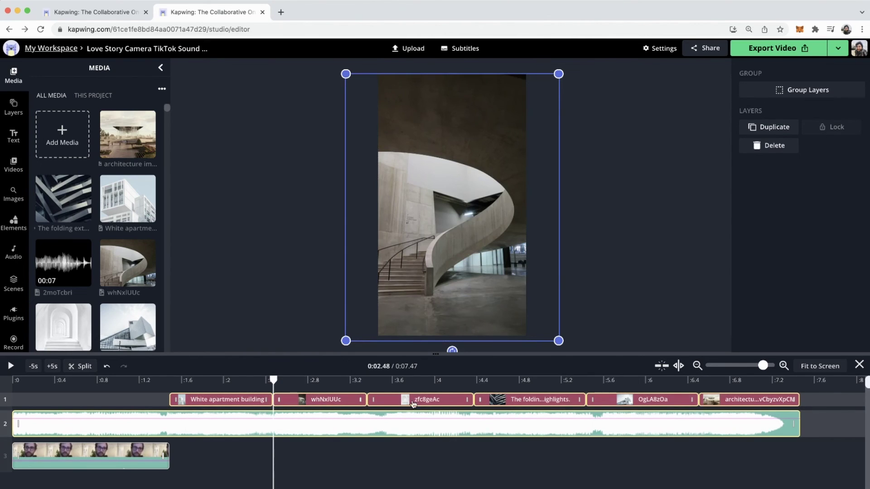
left_click_drag(341, 405, 313, 401)
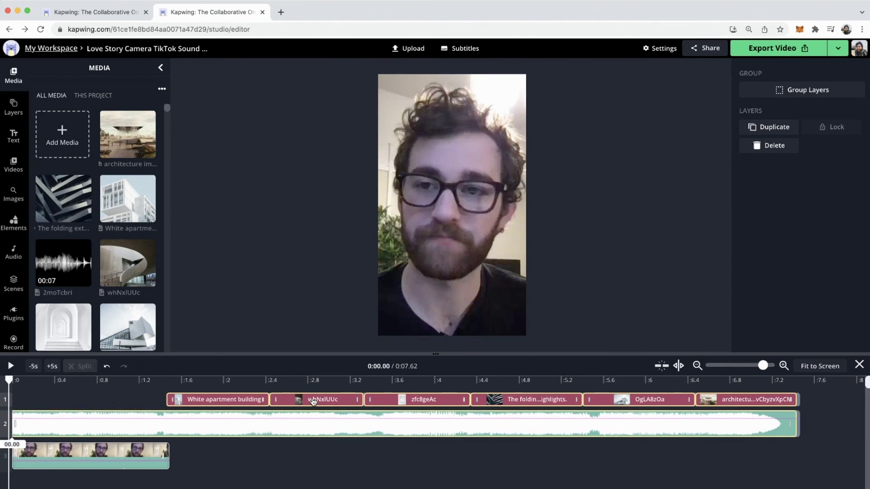